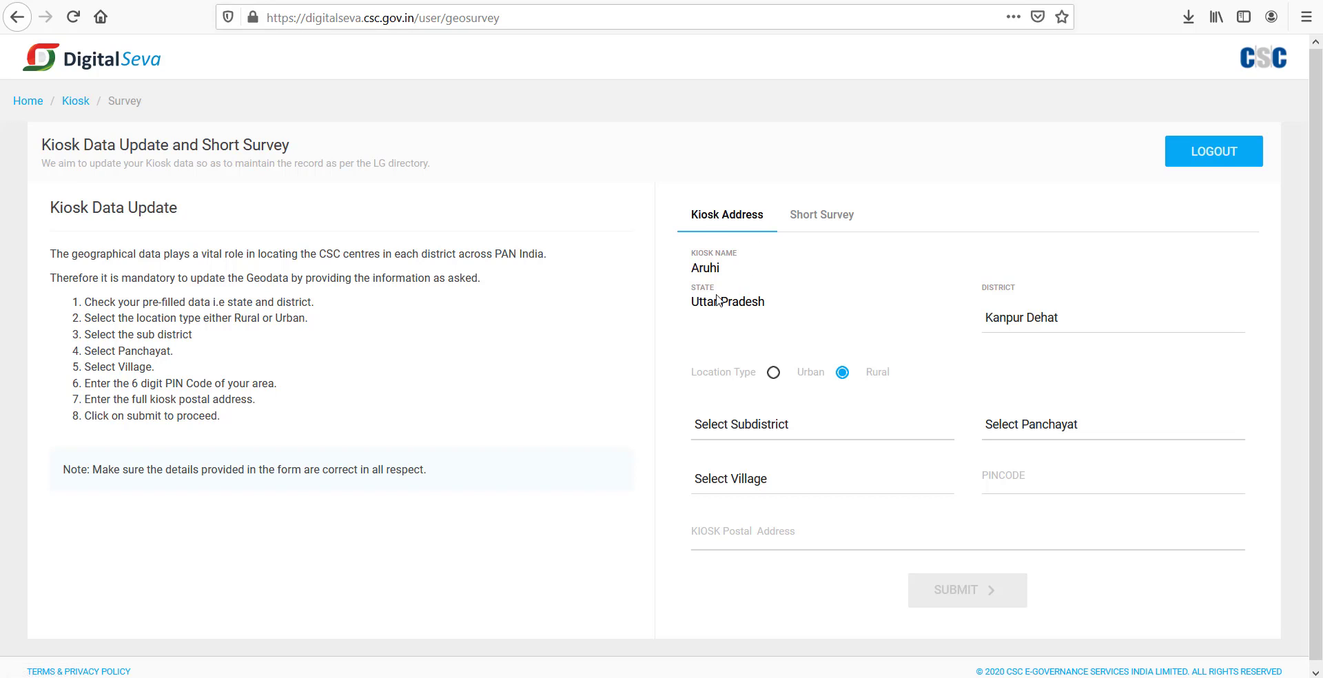
{"action": "left_click", "coordinate": [822, 217]}
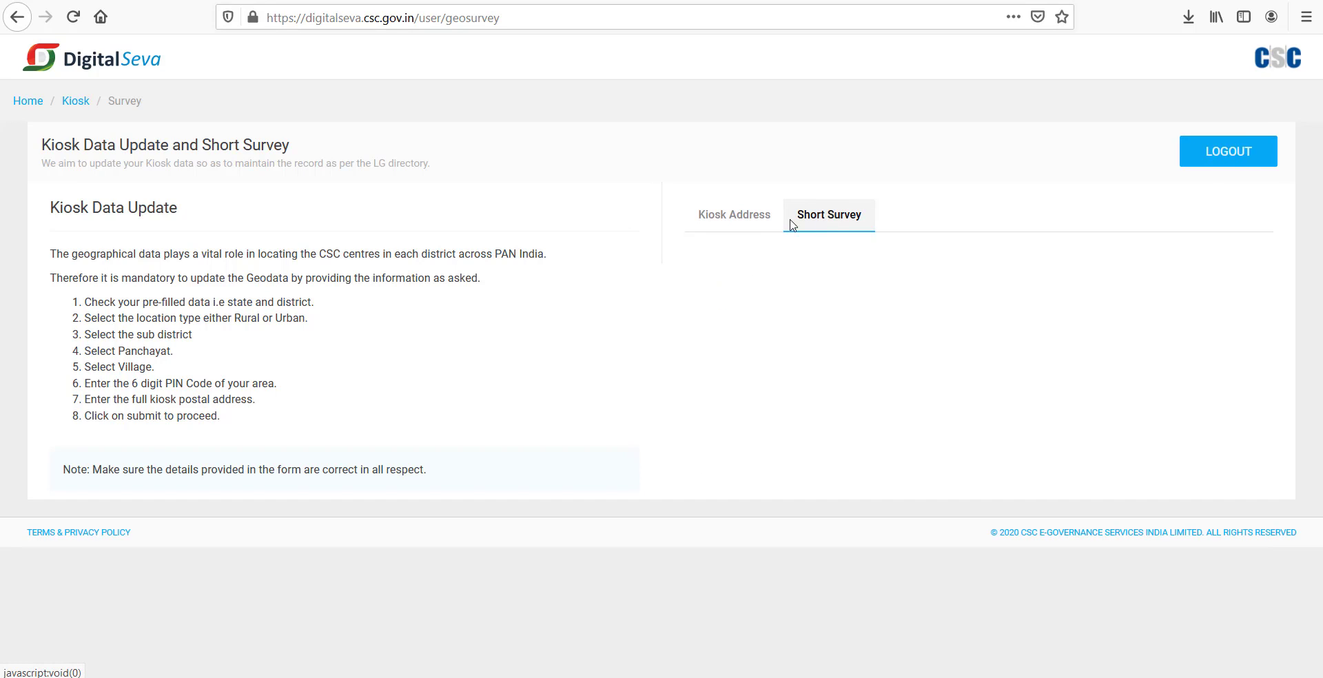
{"action": "left_click", "coordinate": [742, 220]}
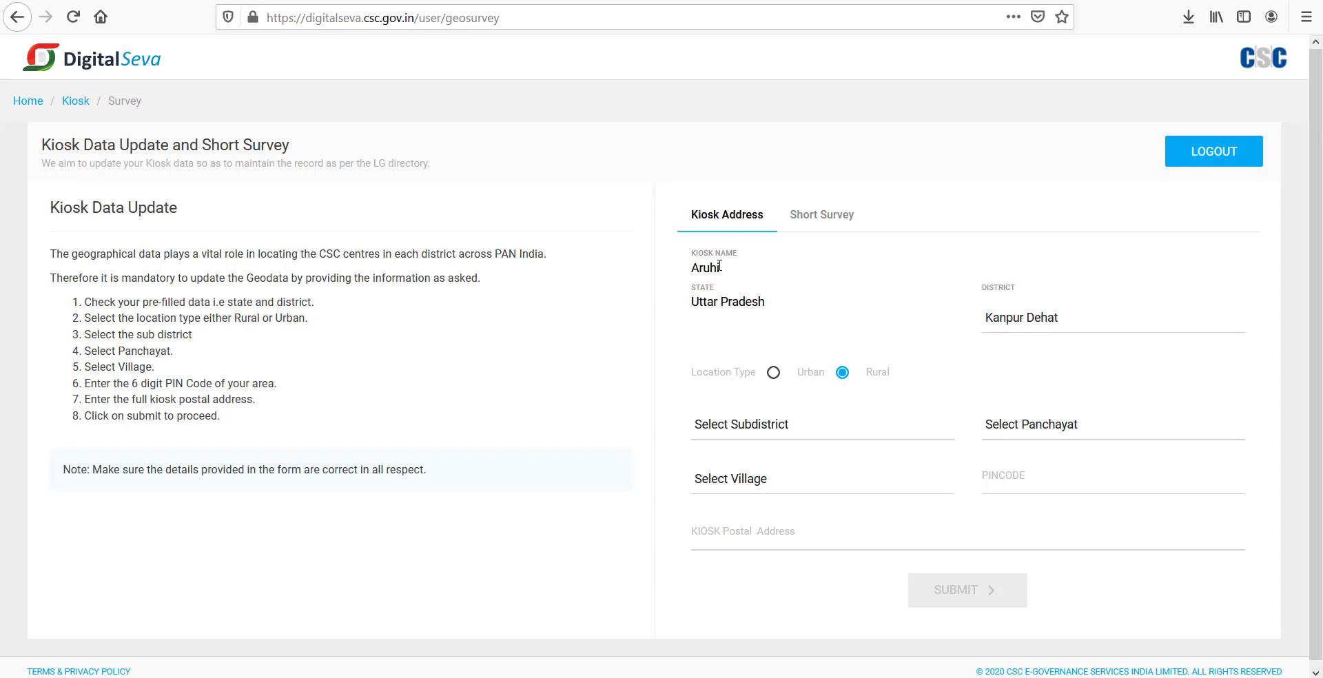
{"action": "double_click", "coordinate": [689, 267]}
{"action": "left_click", "coordinate": [743, 296]}
{"action": "left_click_drag", "start_coordinate": [722, 301], "coordinate": [746, 303]}
{"action": "left_click", "coordinate": [1048, 320]}
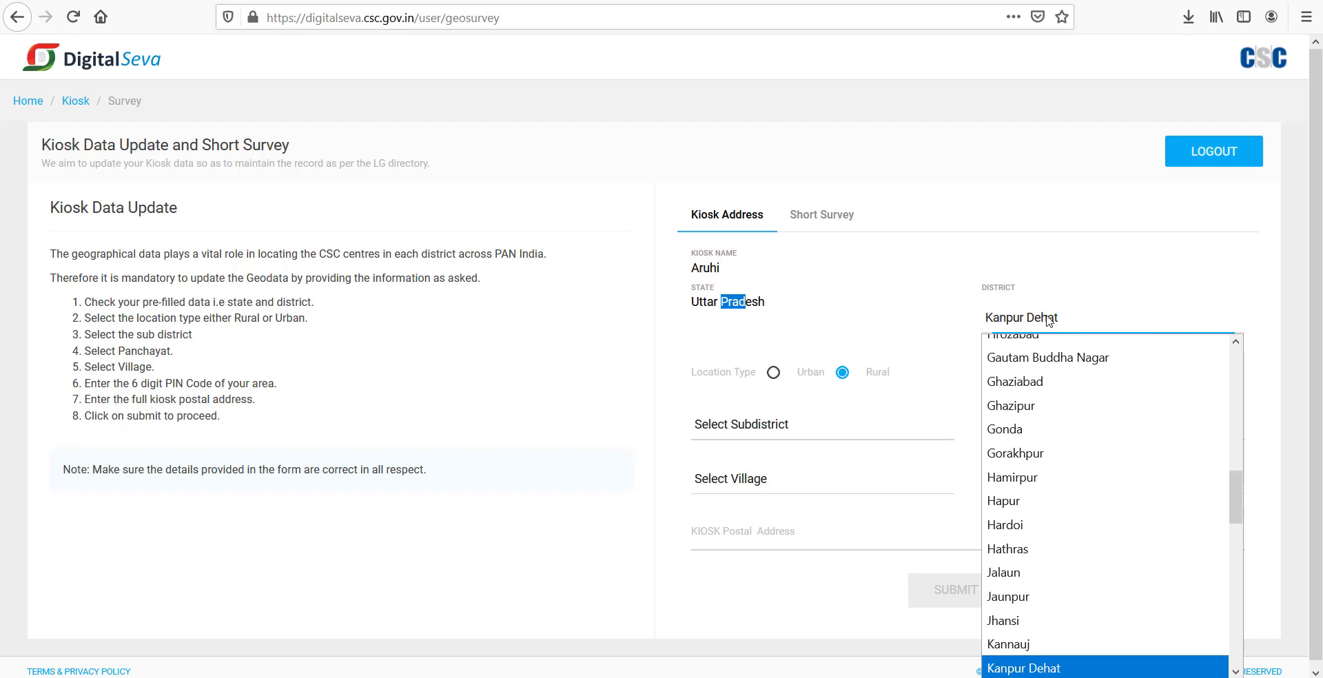
{"action": "left_click", "coordinate": [1048, 320]}
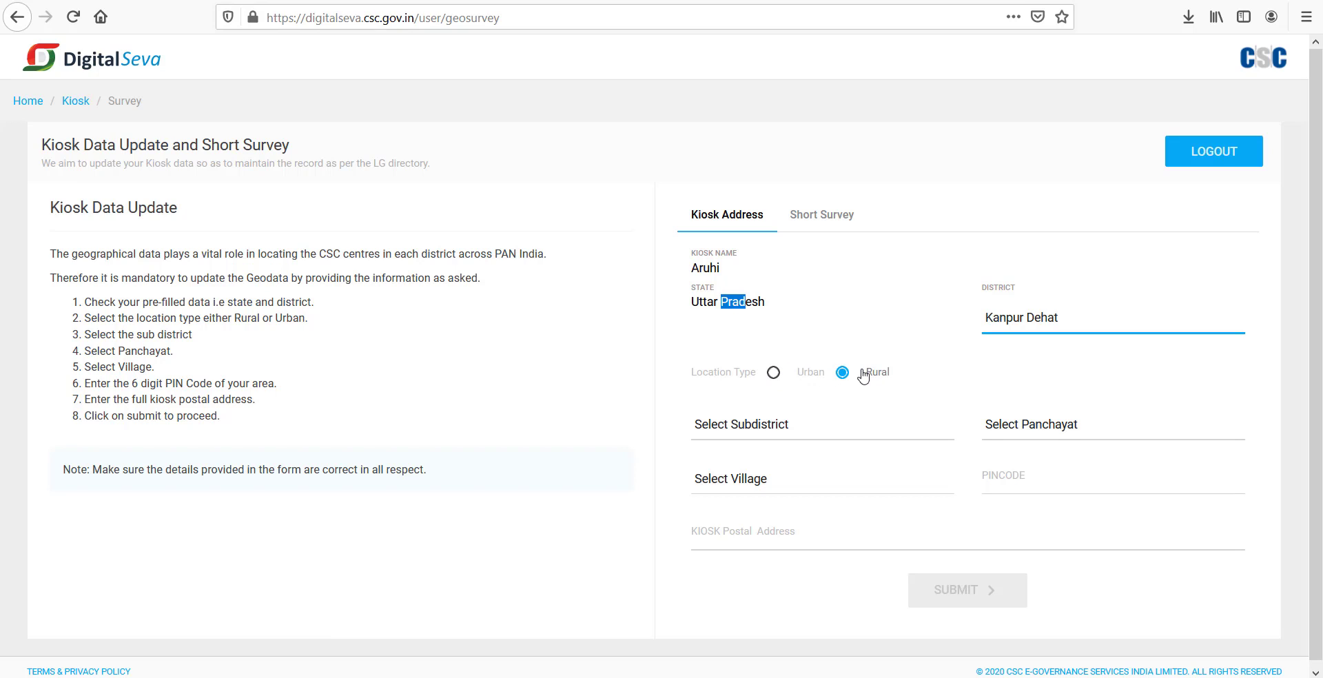
Step: Set the kiosk location to subdistrict Bhognipur, panchayat SITHARA BUZURG and village Sithara Buzurg
{"action": "left_click", "coordinate": [753, 432]}
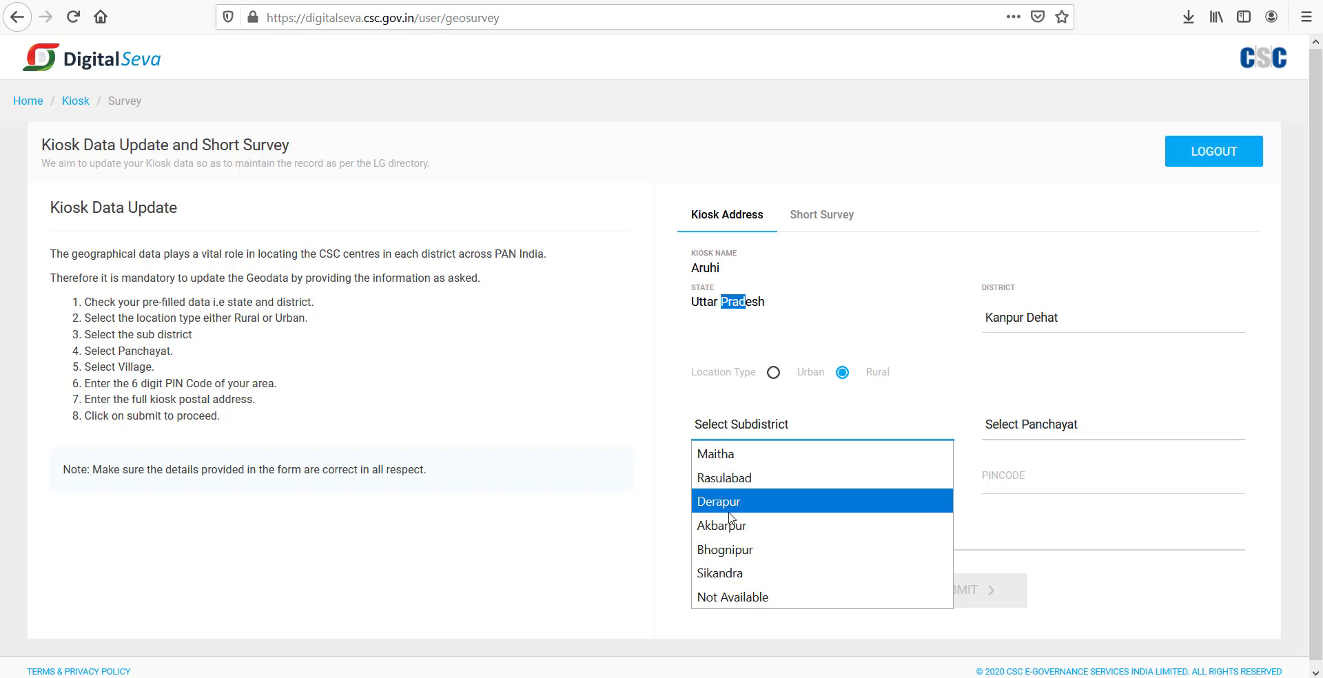
{"action": "left_click", "coordinate": [584, 360]}
{"action": "left_click", "coordinate": [1019, 431]}
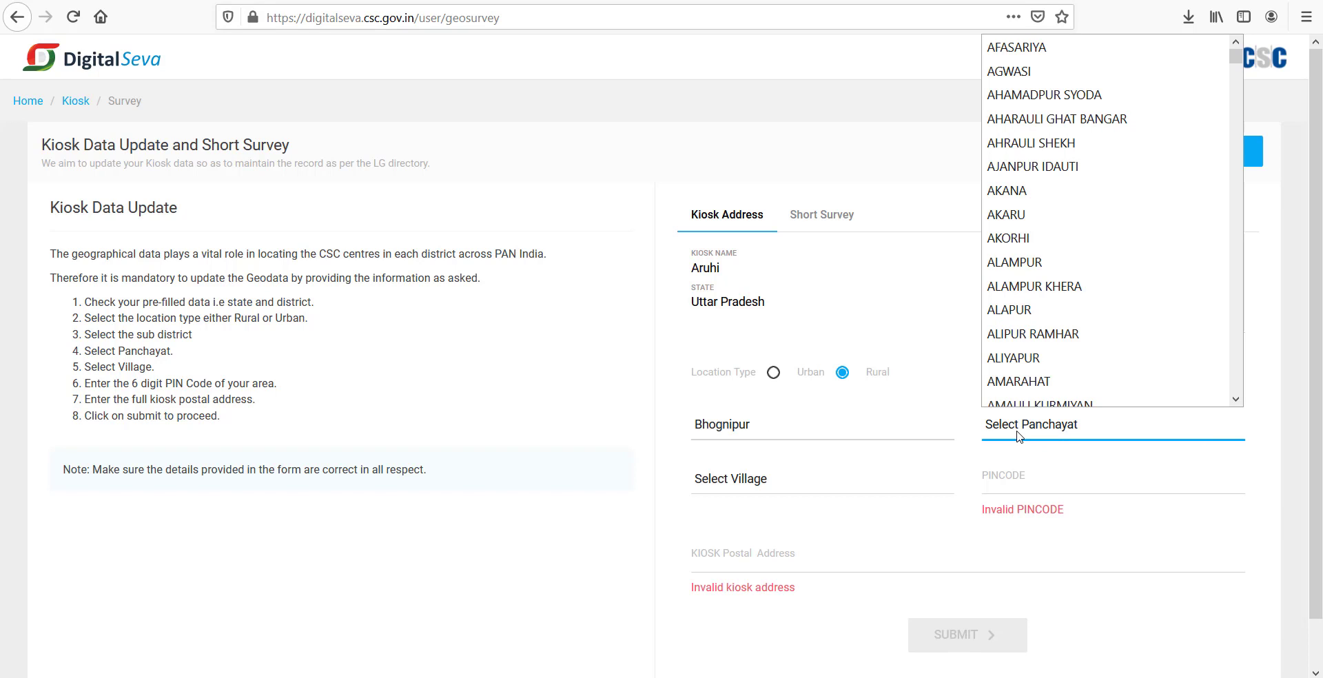
{"action": "scroll", "coordinate": [1051, 252], "scroll_direction": "down", "scroll_amount": 15}
{"action": "left_click", "coordinate": [1050, 252]}
{"action": "left_click", "coordinate": [731, 478]}
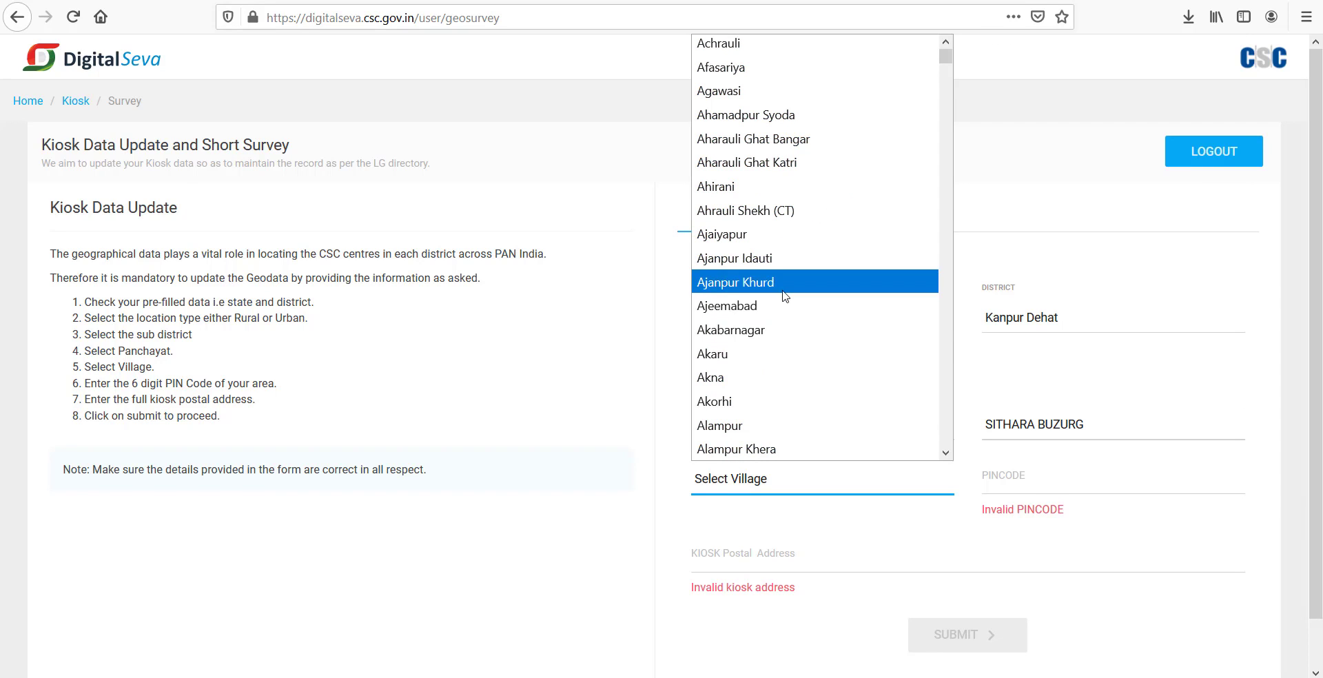
{"action": "left_click", "coordinate": [1075, 478]}
Step: Enter the kiosk's PIN code, paste the full postal address, and submit the address details
{"action": "type", "text": "209312"}
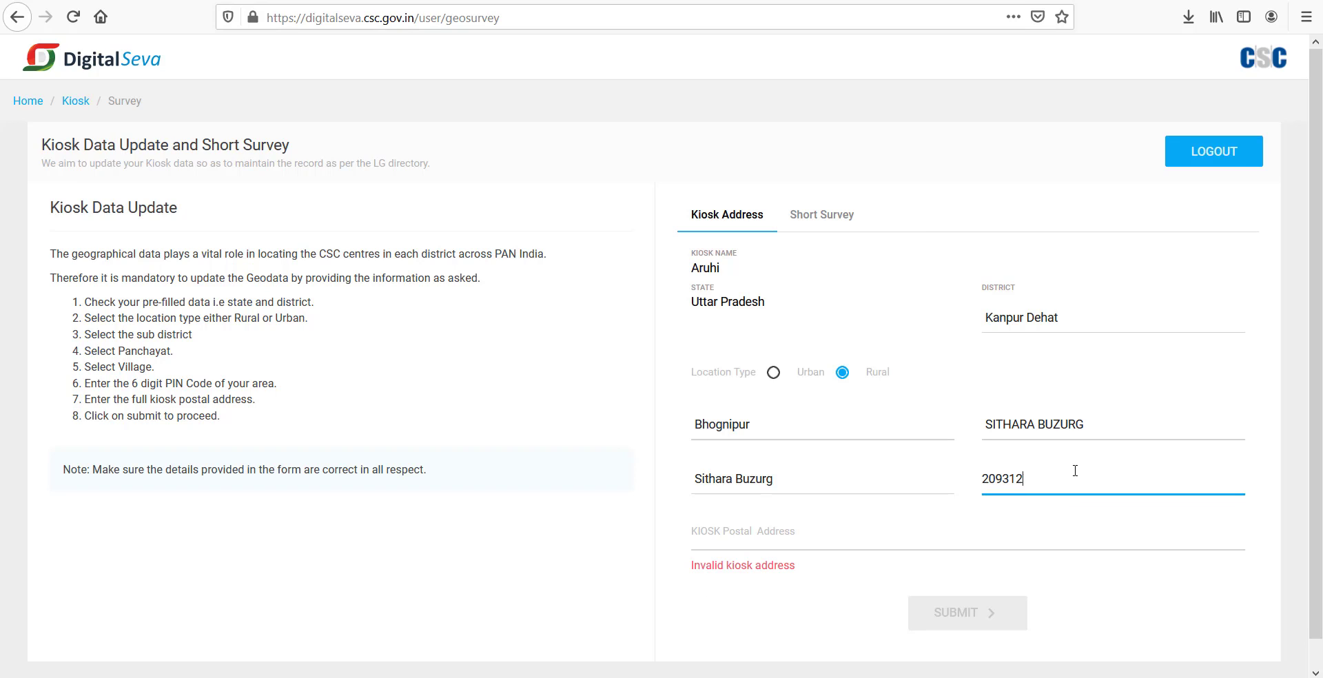
{"action": "left_click", "coordinate": [742, 528]}
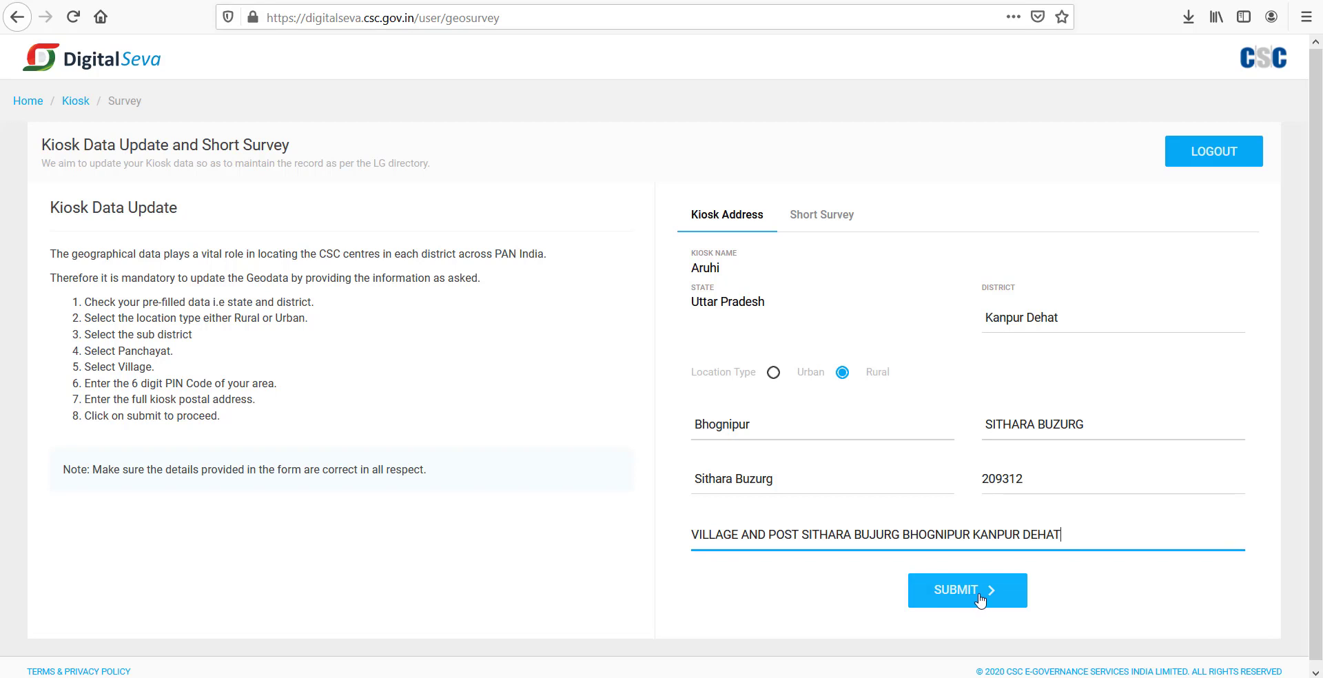
{"action": "left_click", "coordinate": [980, 595]}
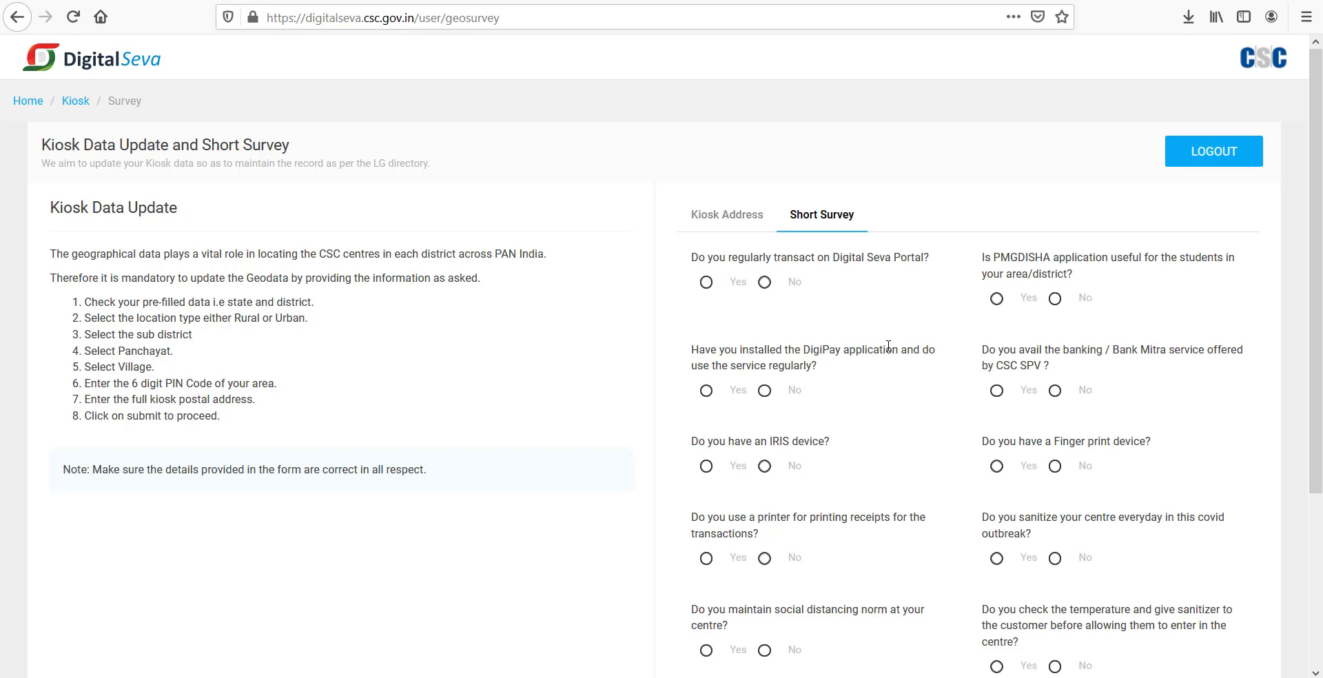
Step: Answer Yes to regular portal transactions, PMGDISHA usefulness, DigiPay use and Bank Mitra service
{"action": "scroll", "coordinate": [888, 346], "scroll_direction": "down", "scroll_amount": 4}
{"action": "scroll", "coordinate": [996, 338], "scroll_direction": "up", "scroll_amount": 3}
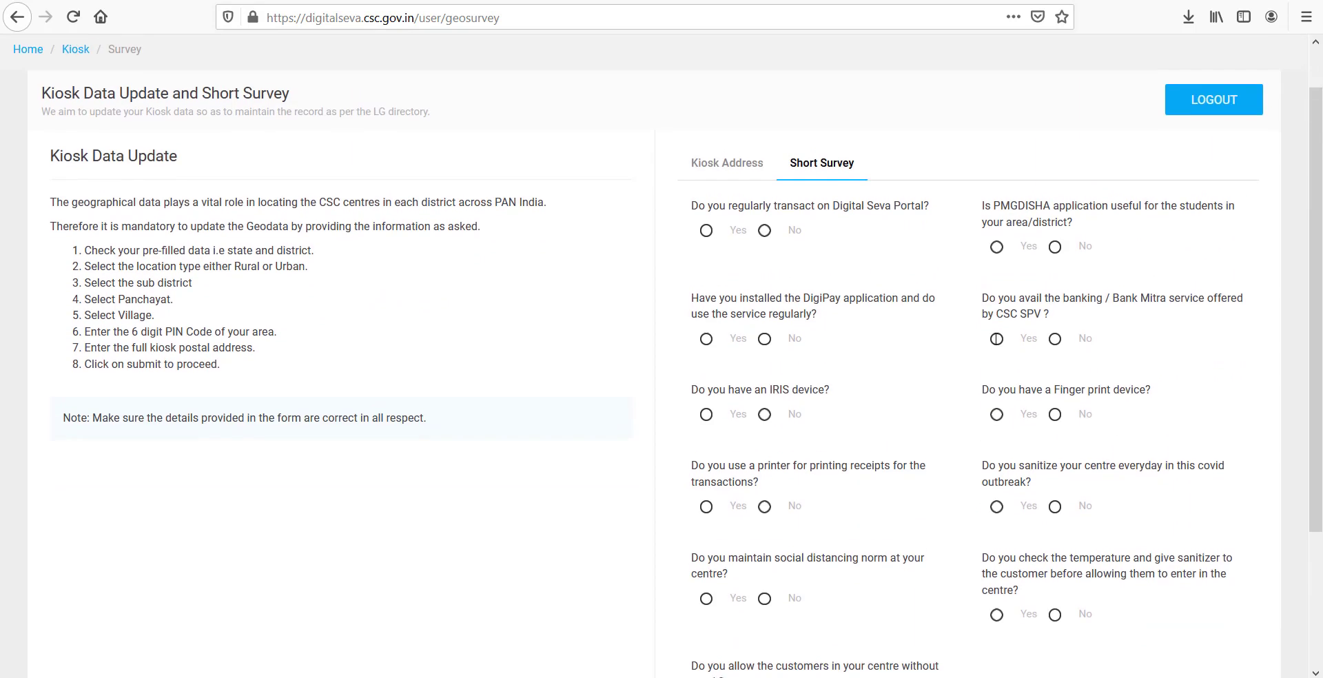
{"action": "scroll", "coordinate": [997, 338], "scroll_direction": "up", "scroll_amount": 1}
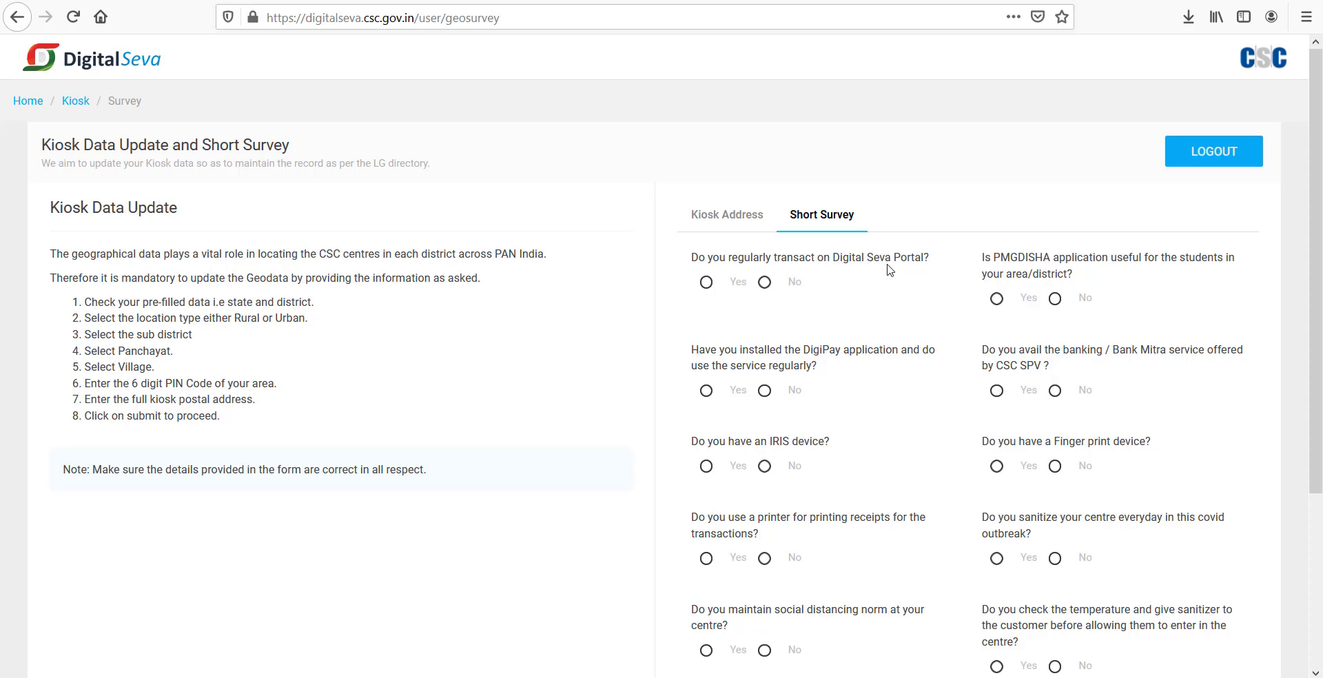
{"action": "left_click", "coordinate": [707, 283]}
{"action": "left_click", "coordinate": [998, 301]}
{"action": "left_click", "coordinate": [707, 393]}
{"action": "left_click", "coordinate": [998, 393]}
Step: Answer Yes to having IRIS and fingerprint devices, using a receipt printer, and daily sanitising
{"action": "left_click", "coordinate": [706, 472]}
{"action": "left_click", "coordinate": [995, 471]}
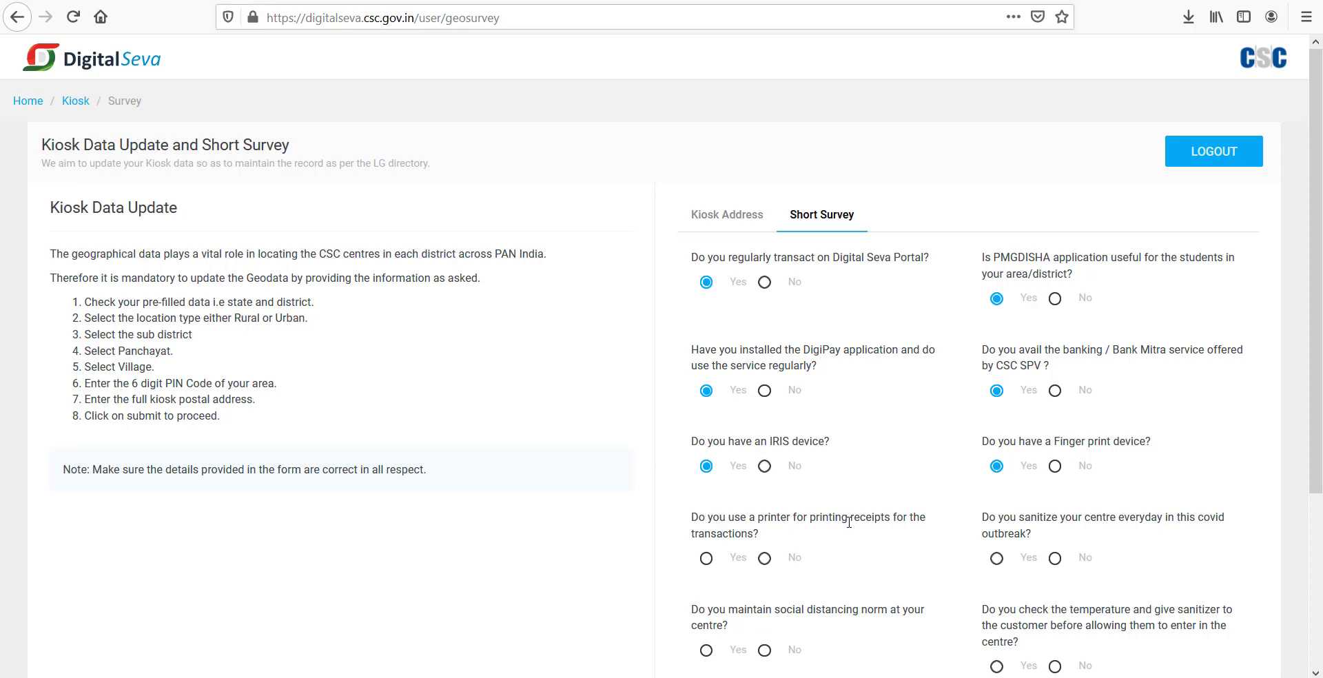
{"action": "left_click", "coordinate": [708, 559]}
{"action": "left_click", "coordinate": [997, 560]}
Step: Answer Yes to social distancing and temperature checks, and No to admitting customers without masks
{"action": "scroll", "coordinate": [910, 534], "scroll_direction": "down", "scroll_amount": 3}
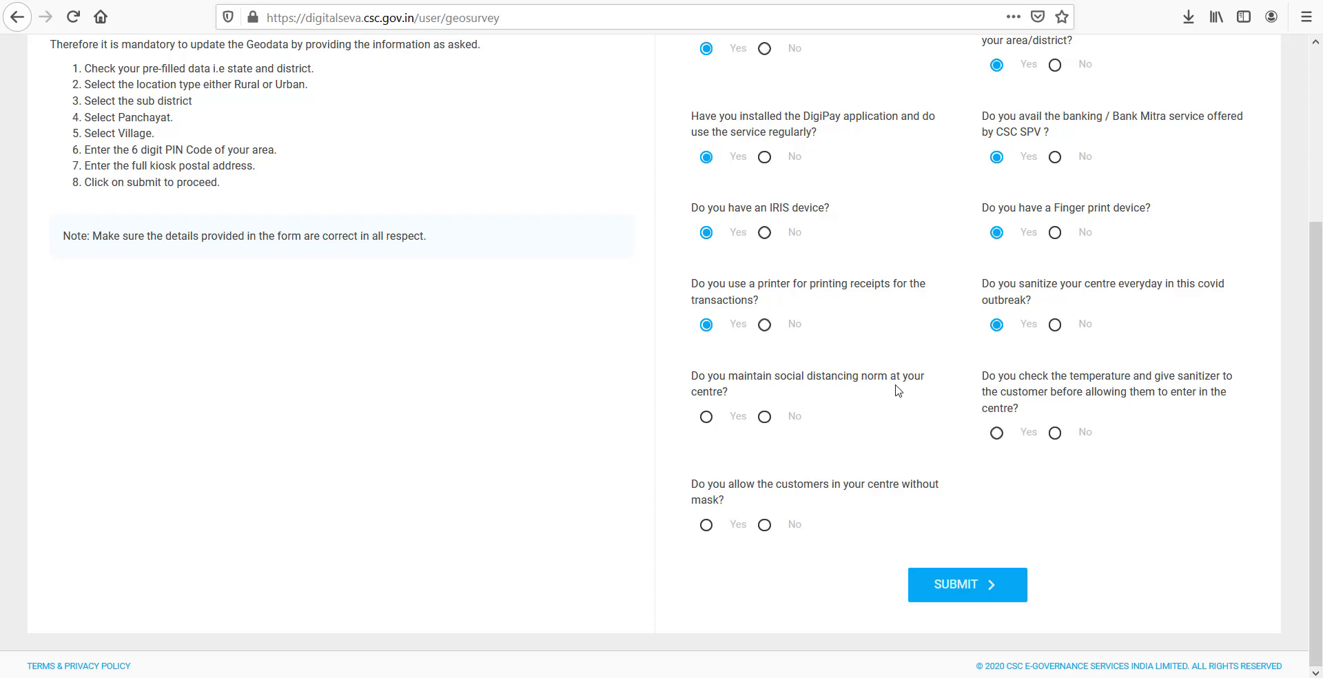
{"action": "left_click", "coordinate": [705, 421]}
{"action": "left_click", "coordinate": [997, 433]}
{"action": "left_click", "coordinate": [764, 526]}
Step: Submit the completed survey and confirm the success message before the dashboard loads
{"action": "left_click", "coordinate": [971, 597]}
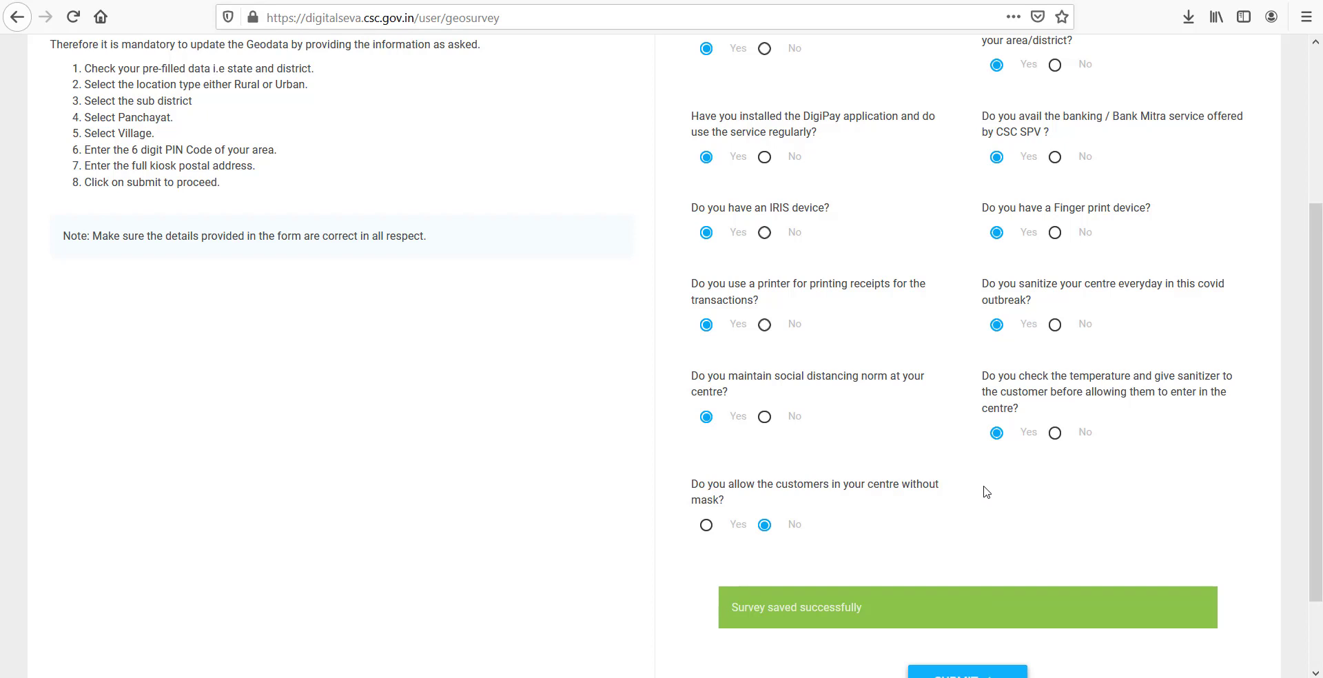
{"action": "scroll", "coordinate": [896, 516], "scroll_direction": "down", "scroll_amount": 2}
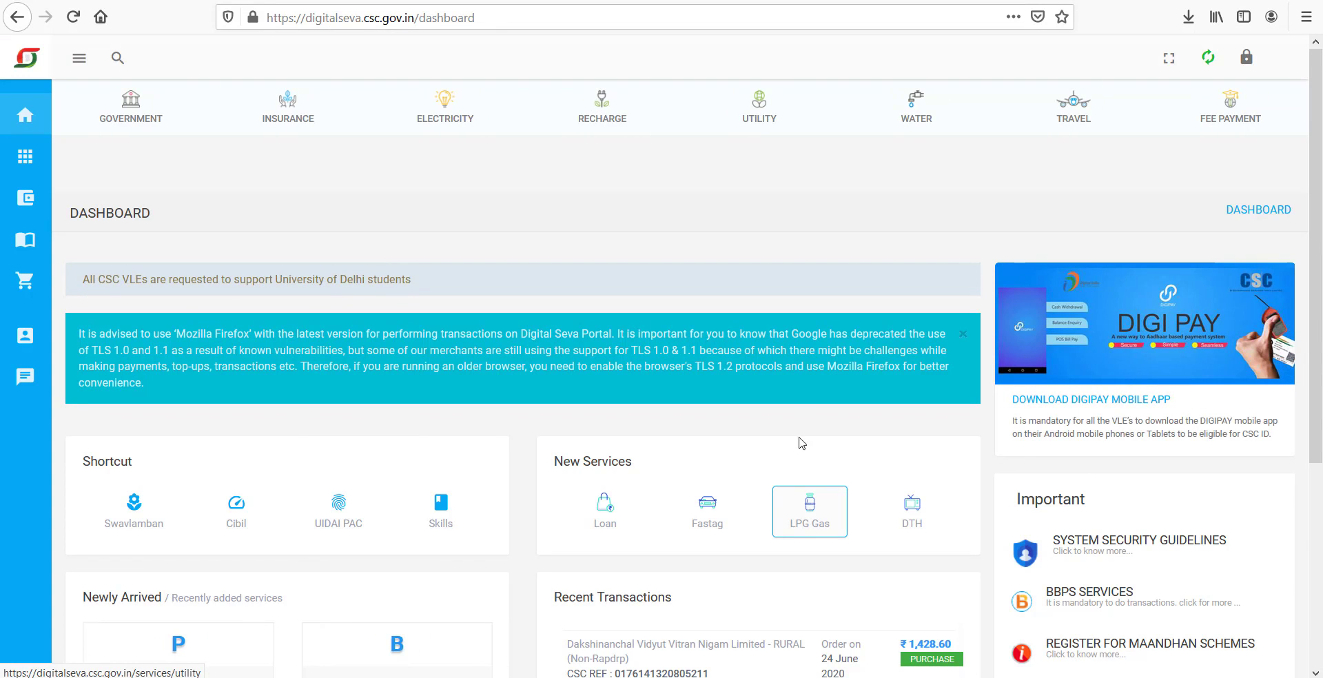
{"action": "scroll", "coordinate": [836, 414], "scroll_direction": "down", "scroll_amount": 5}
{"action": "scroll", "coordinate": [837, 386], "scroll_direction": "up", "scroll_amount": 5}
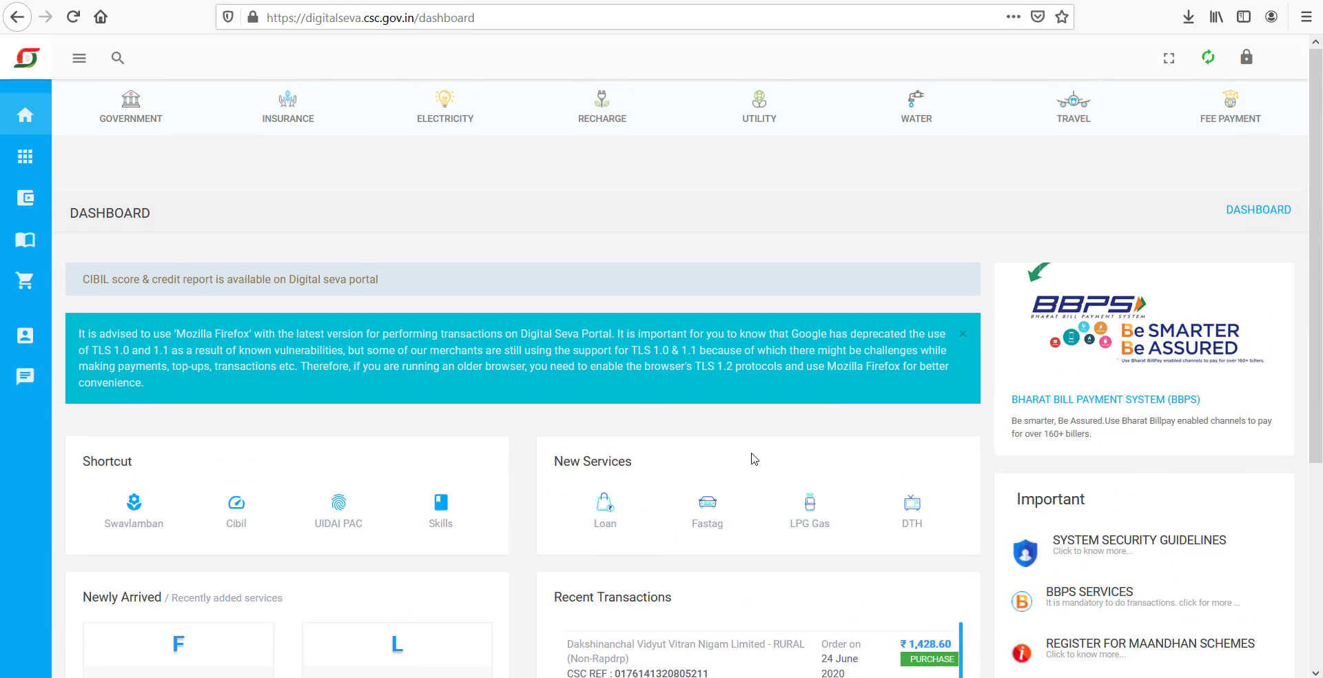